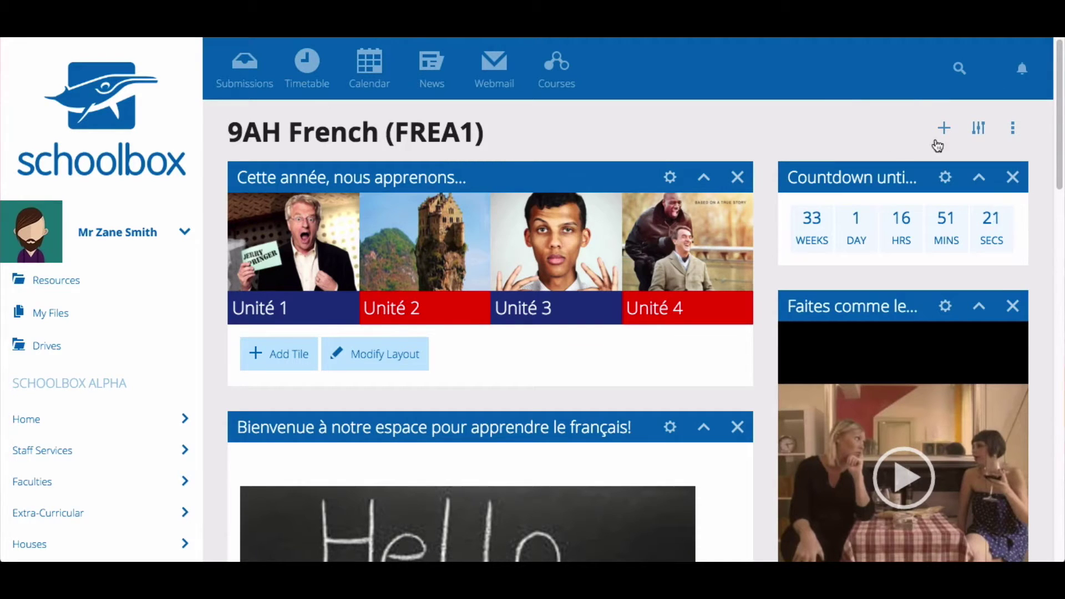
Step: Open the teacher actions menu at the top right of the 9AH French page
left_click(1013, 132)
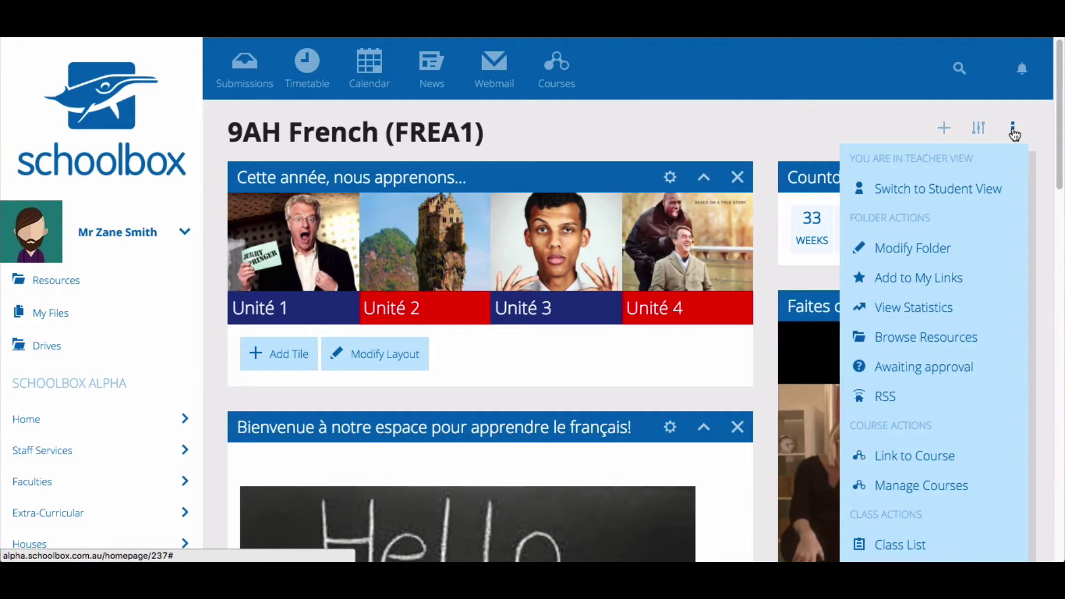
Step: Start linking a course to the class and select Year 9 French from the course list
left_click(966, 463)
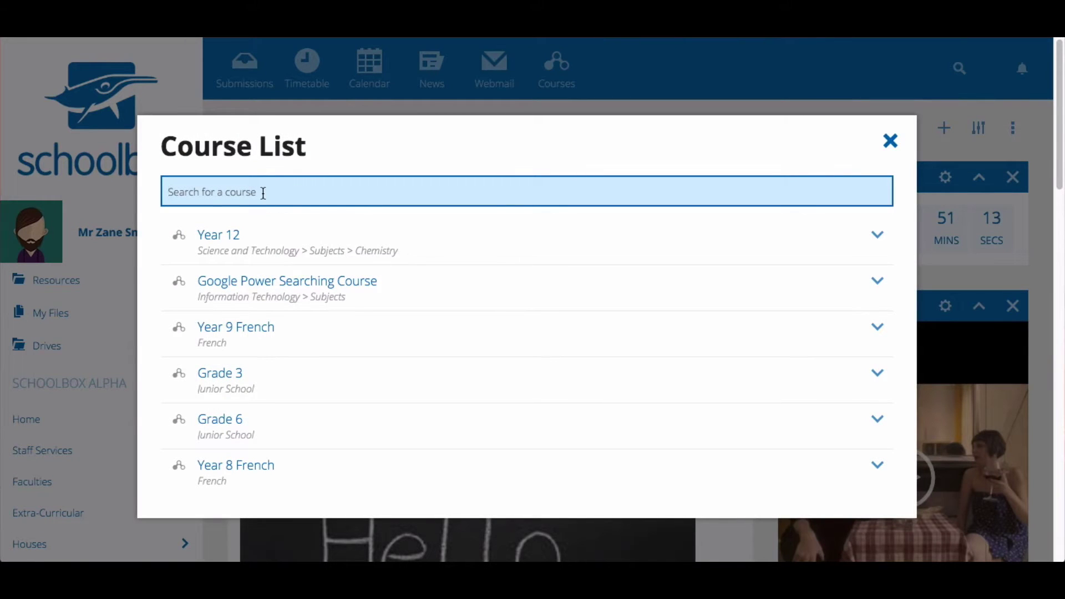
type("French")
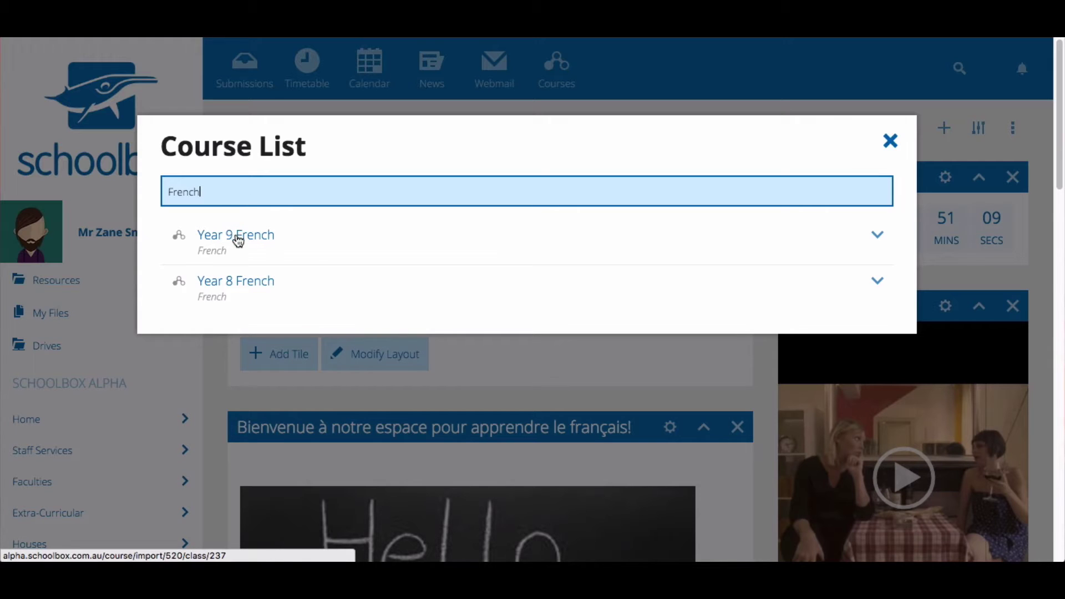
left_click(261, 240)
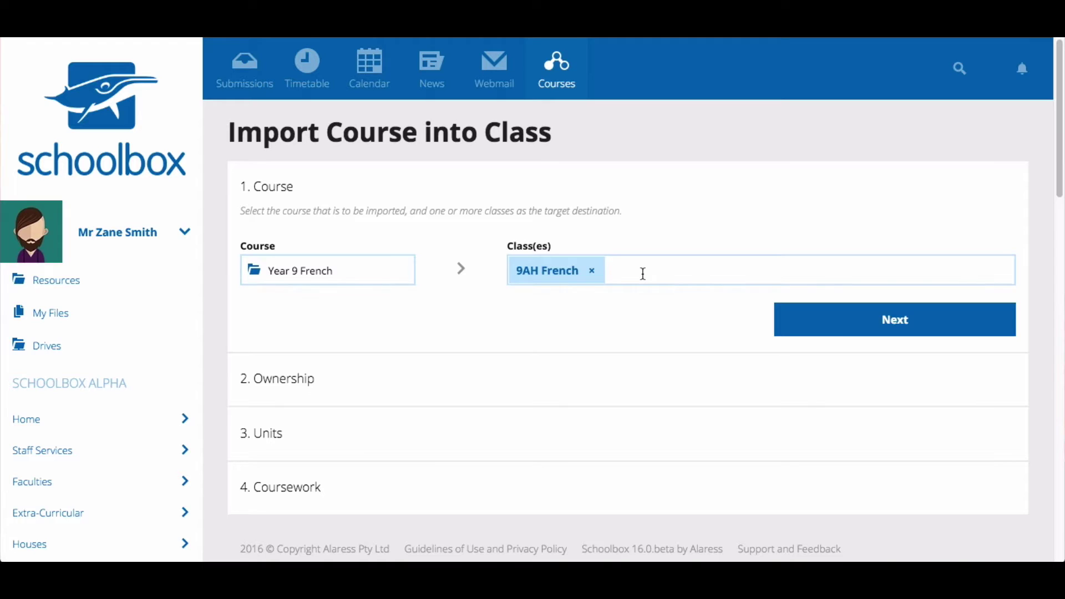
type("Coll")
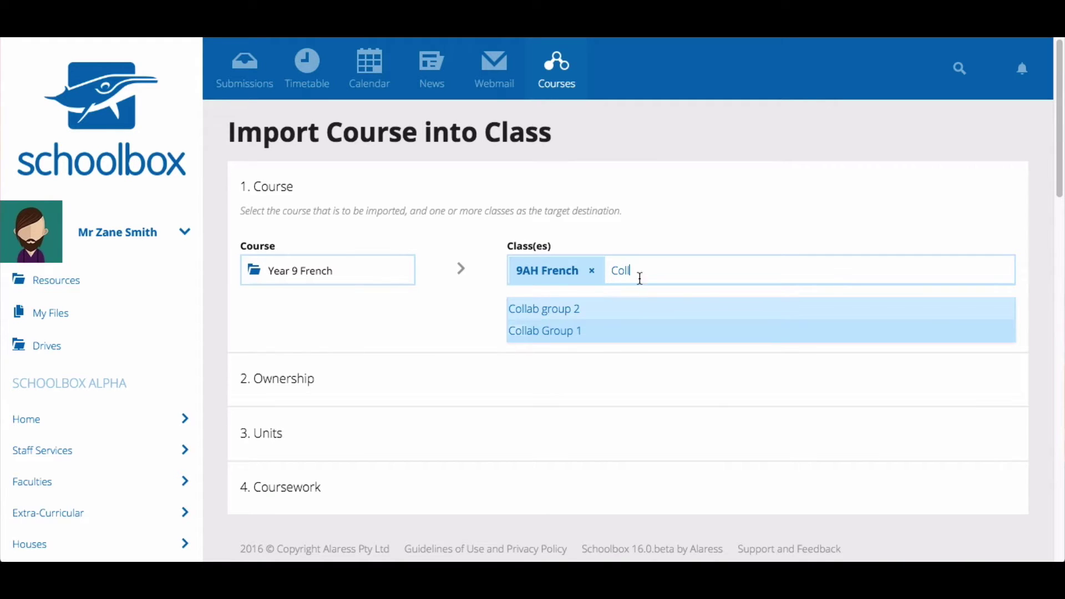
Step: Add Collab group 2 as a second target class alongside 9AH French and continue
left_click(630, 310)
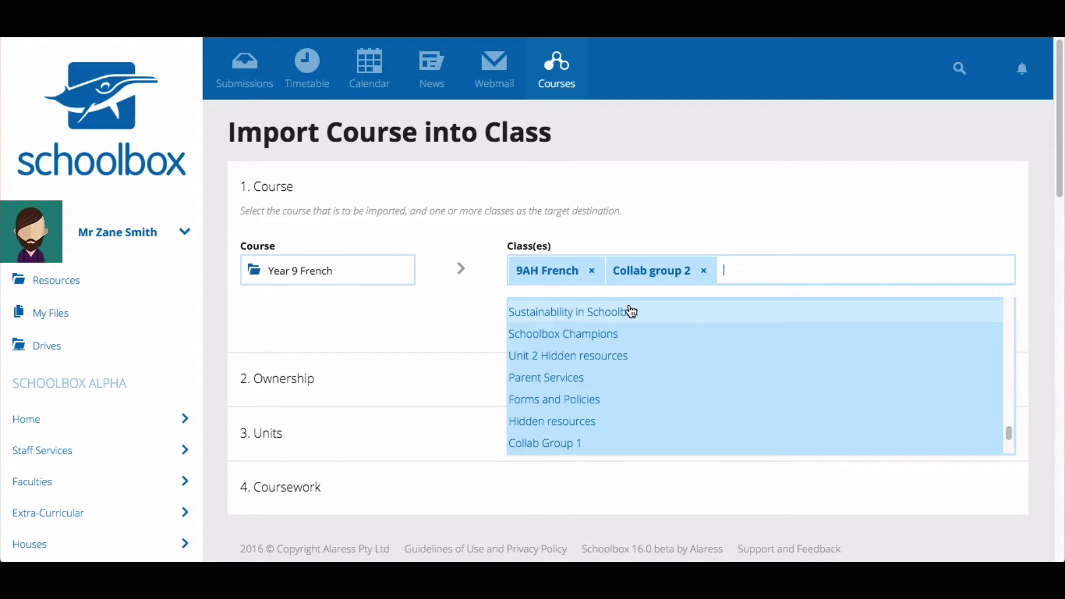
left_click(773, 224)
left_click(848, 319)
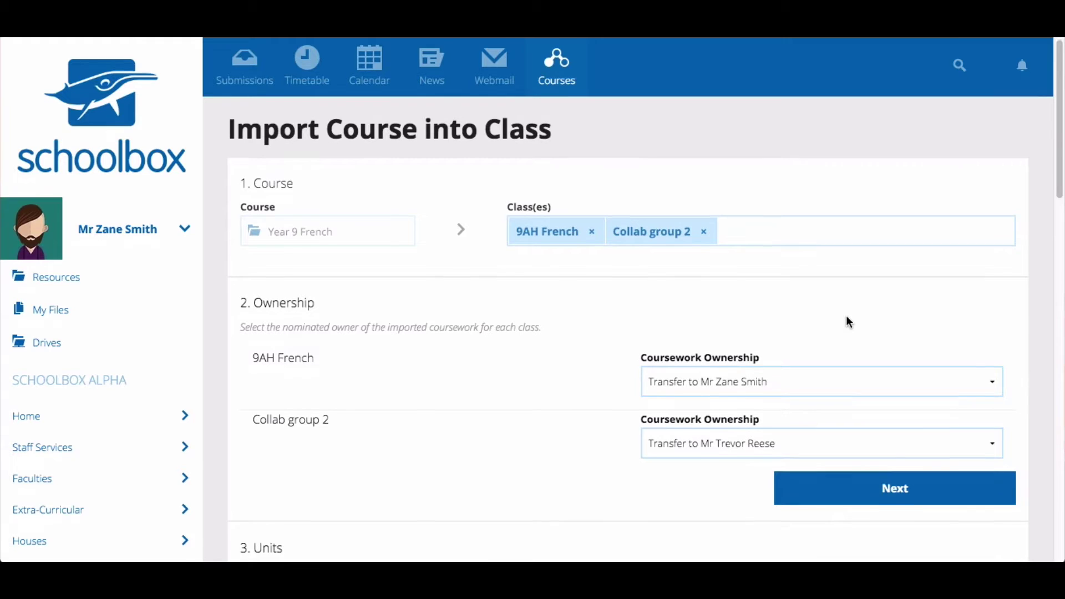
scroll(846, 316, "down", 1)
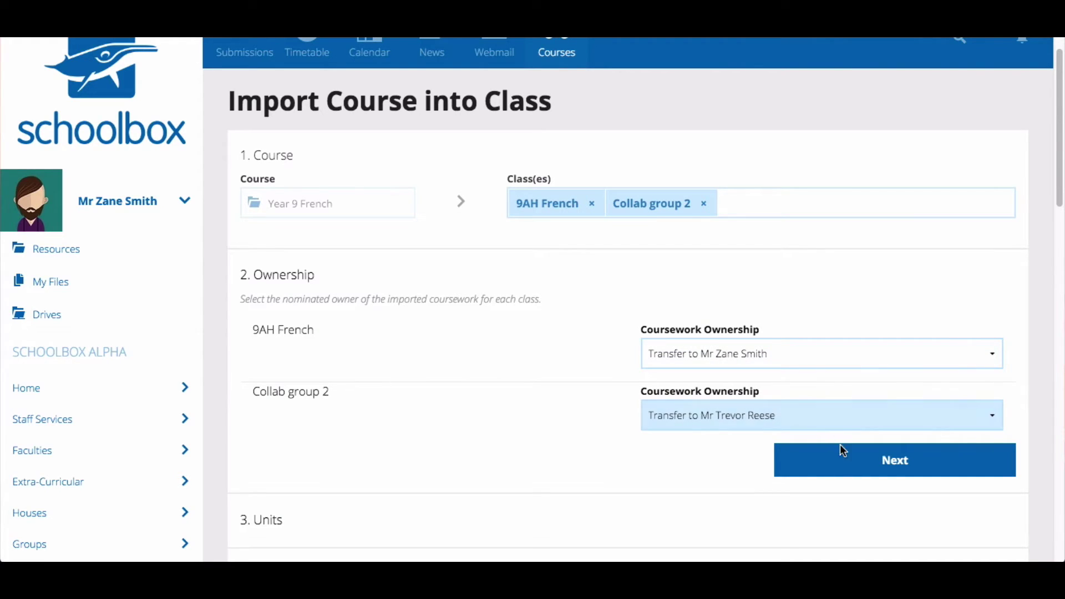
left_click(838, 472)
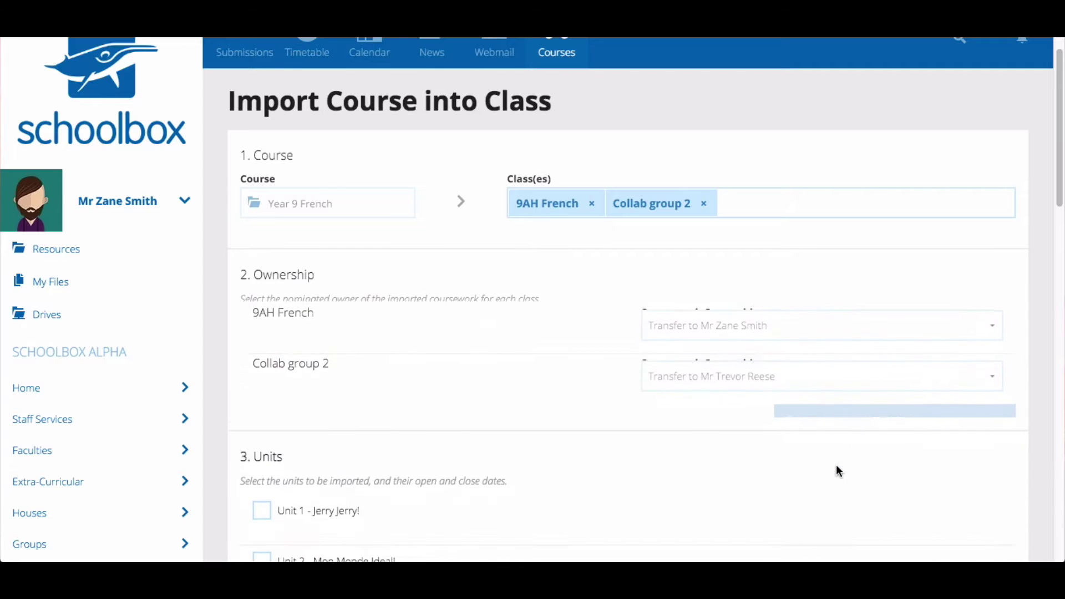
scroll(835, 465, "down", 3)
scroll(835, 466, "down", 2)
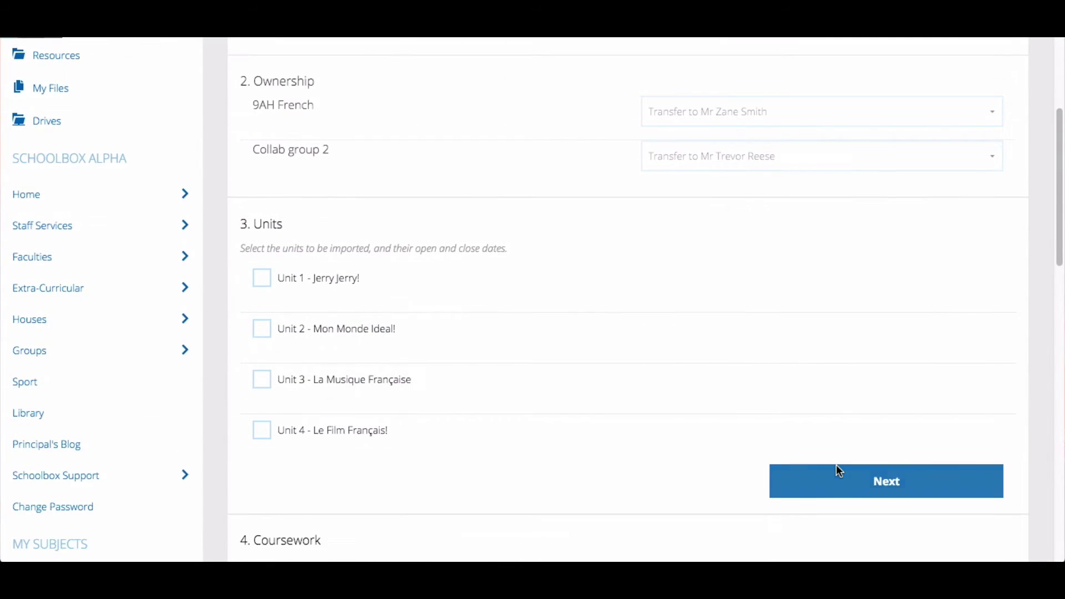
scroll(824, 465, "down", 2)
Step: Tick Units 1 and 2, and date Unit 1 from 28/04/2016 to 31/05/2016
left_click(262, 201)
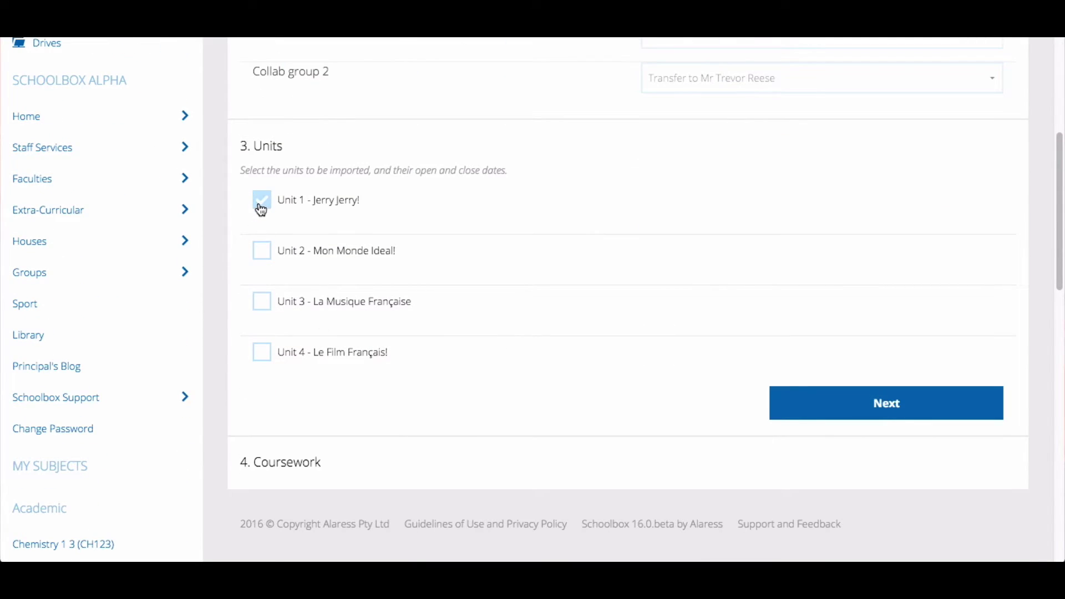
left_click(258, 264)
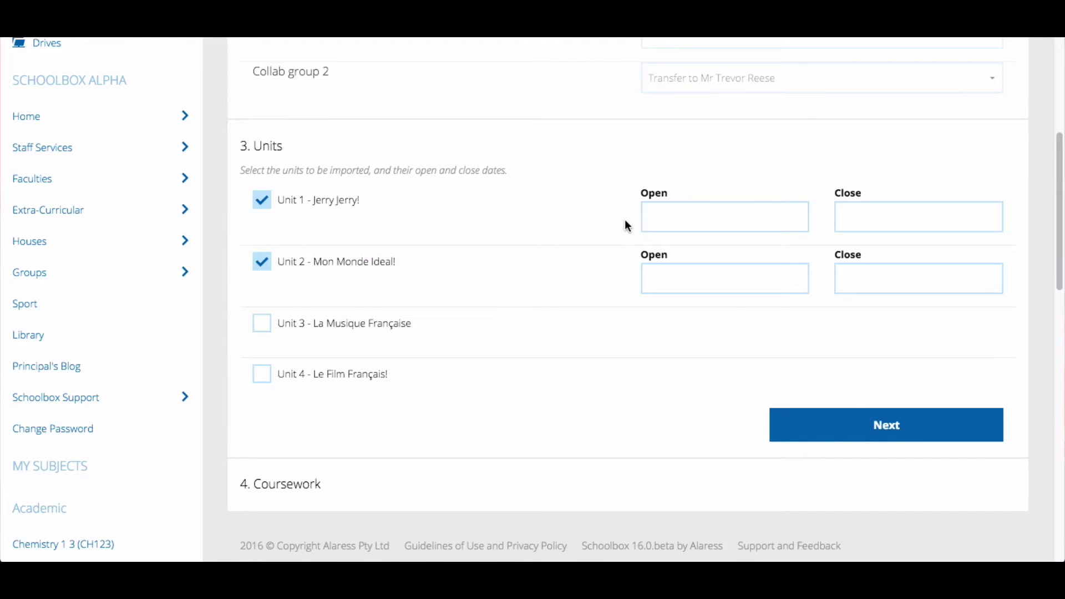
left_click(663, 214)
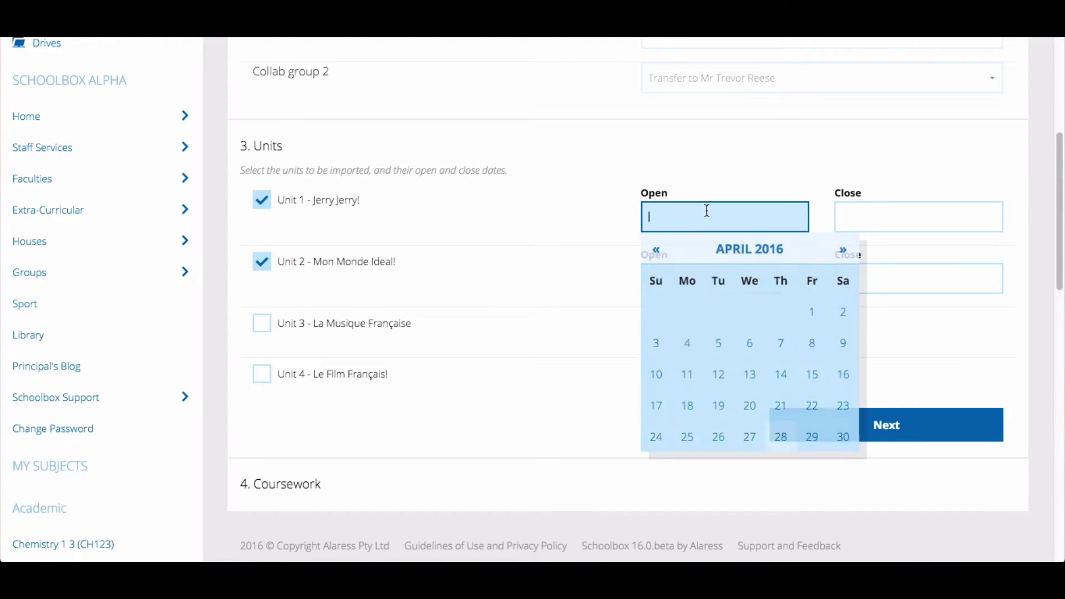
left_click(780, 437)
left_click(1019, 216)
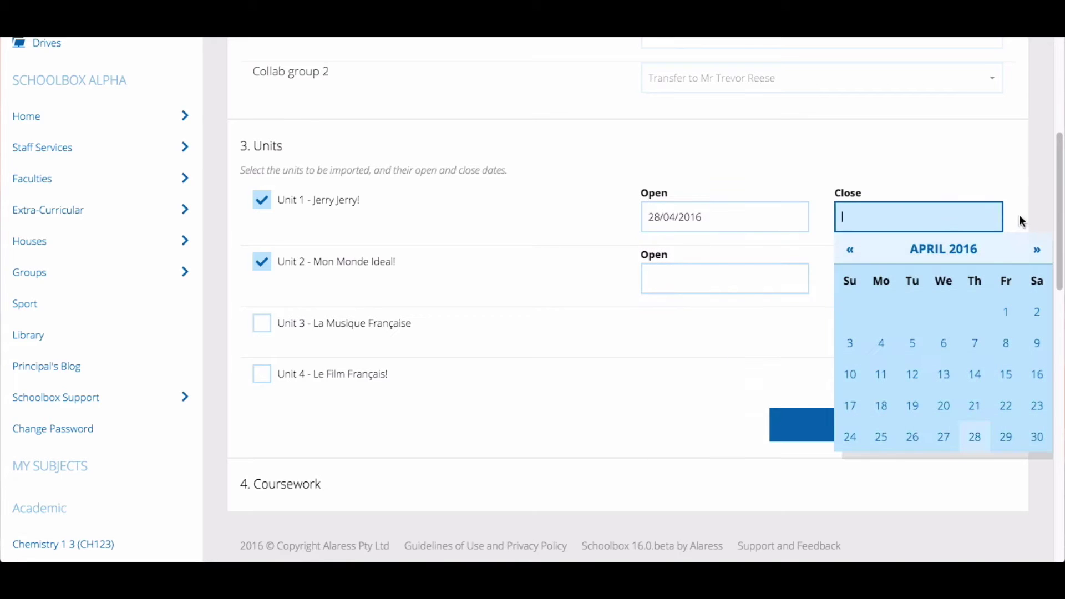
left_click(1036, 249)
left_click(911, 437)
Step: Date Unit 2 from 26/05/2016 to 30/06/2016 and submit the units
left_click(691, 278)
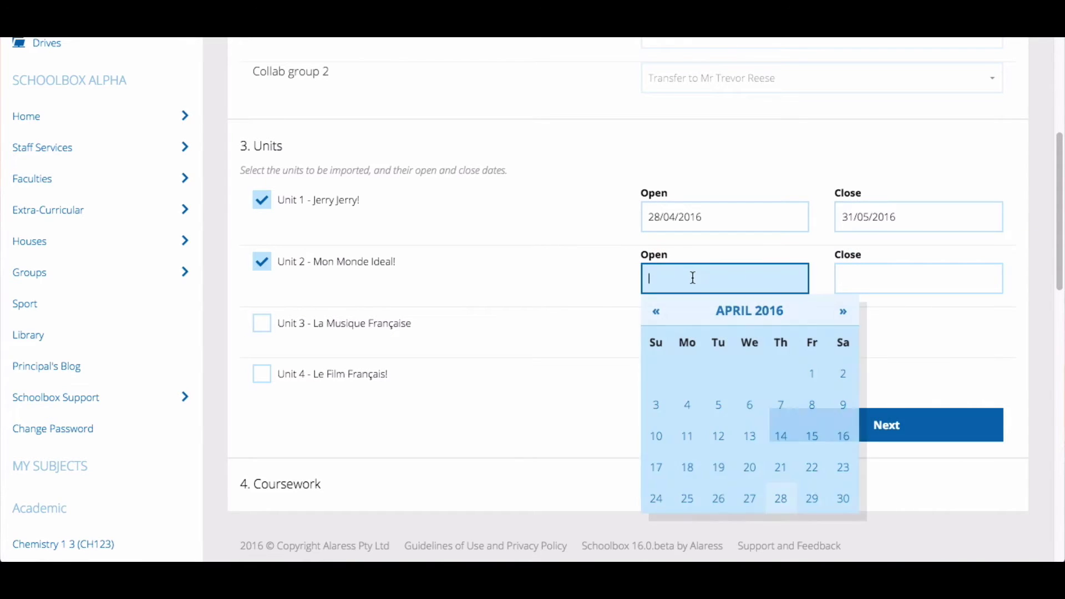
left_click(841, 311)
left_click(781, 467)
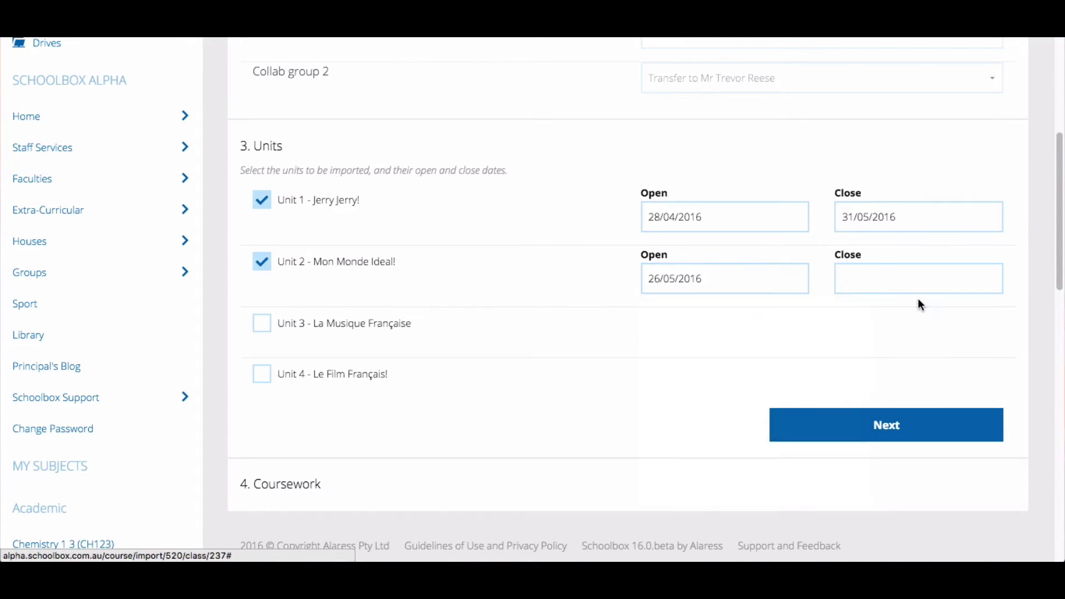
left_click(918, 299)
left_click(1036, 311)
left_click(1036, 310)
left_click(972, 500)
left_click(943, 437)
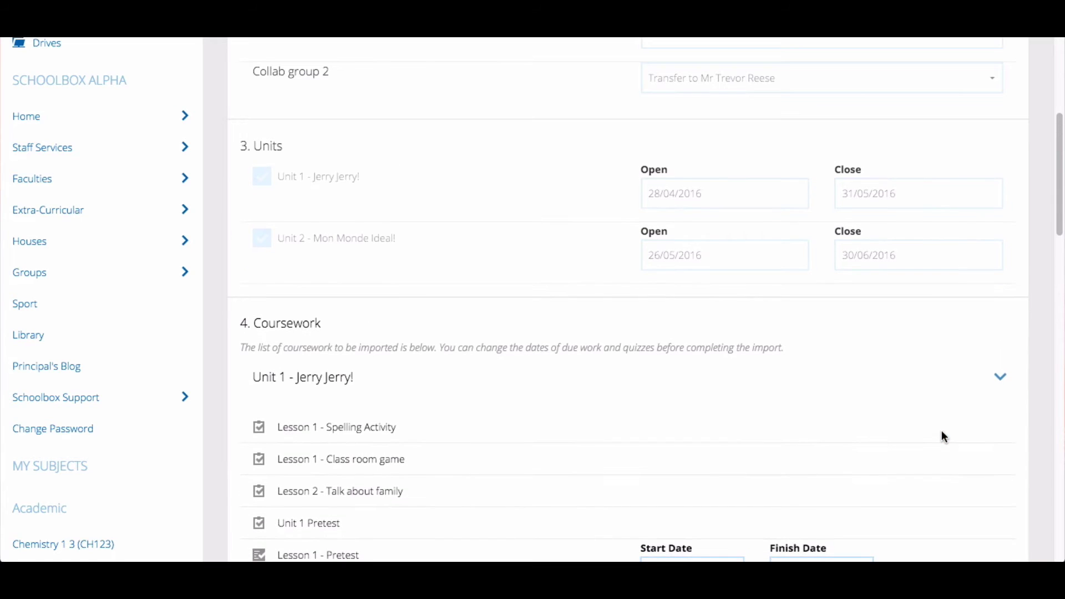
scroll(941, 436, "down", 2)
scroll(941, 436, "down", 3)
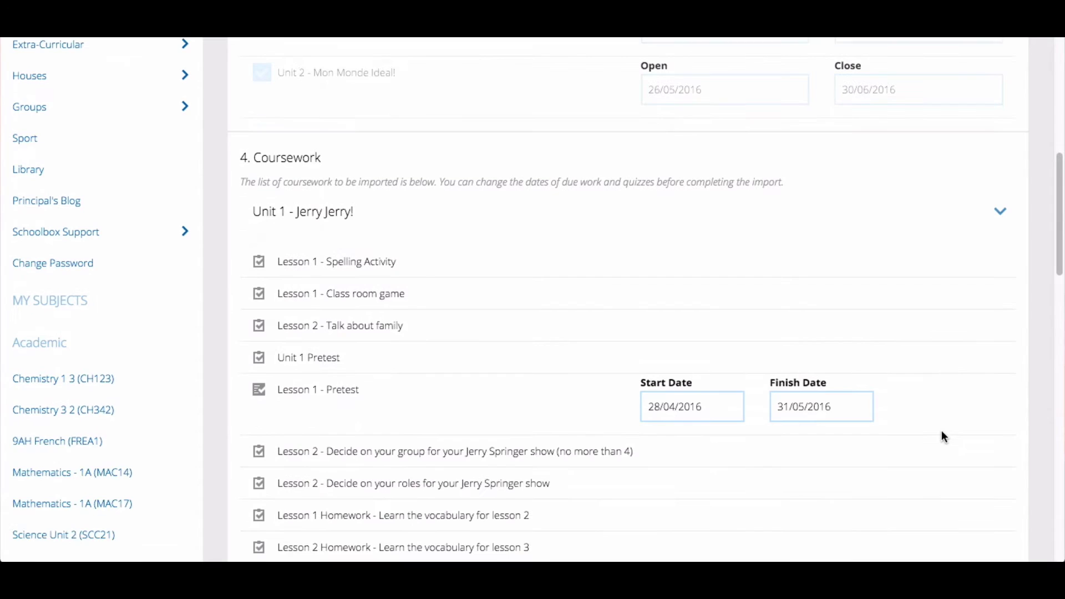
scroll(940, 436, "down", 1)
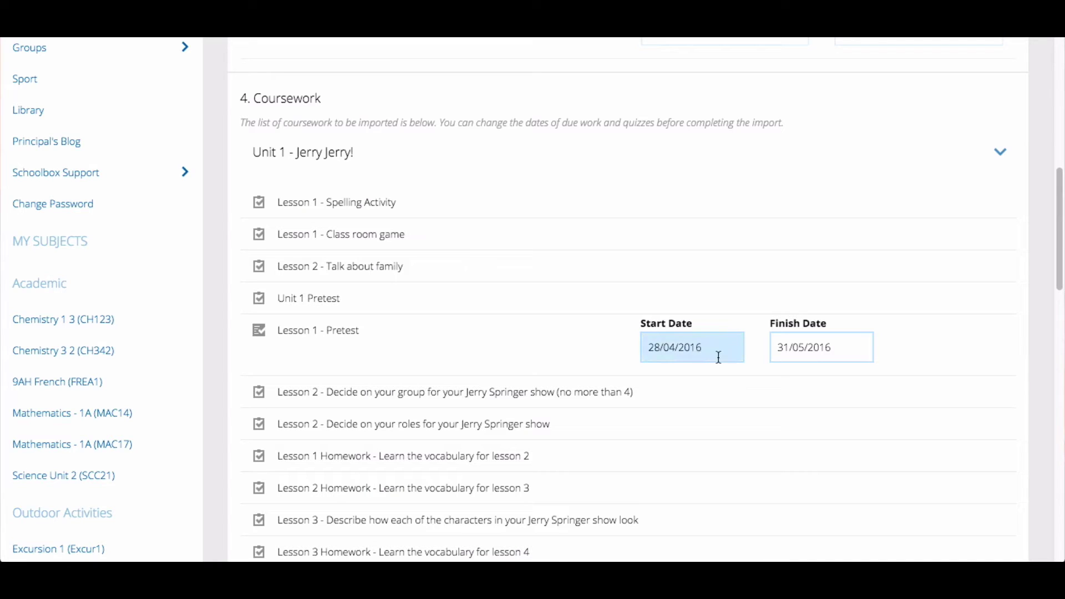
Step: Start Lesson 1 - Pretest on 01/05/2016 and finish it on Unit 1's date
left_click(733, 348)
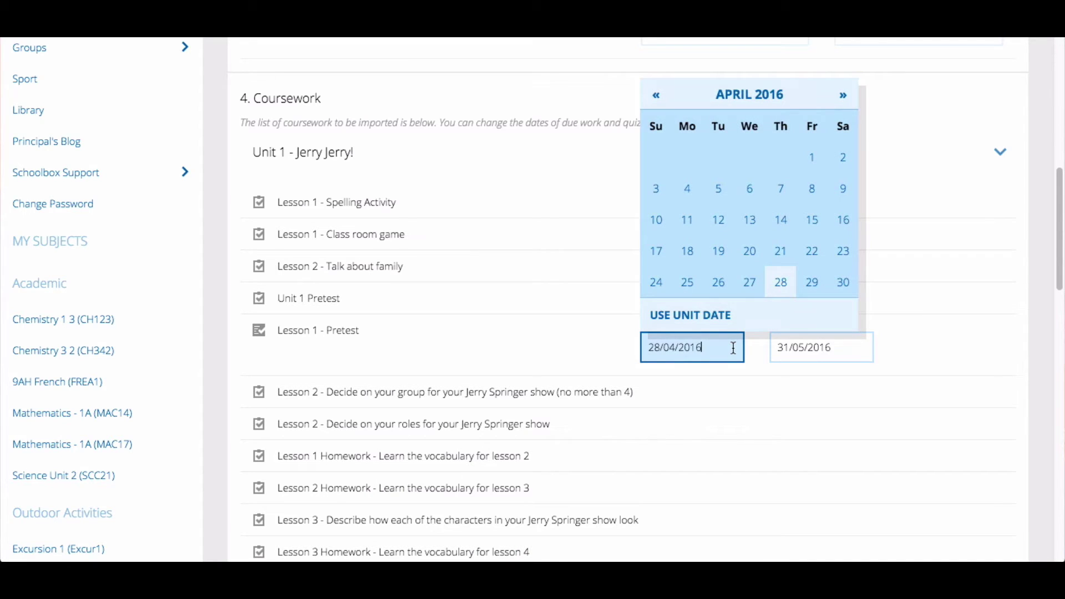
left_click(843, 95)
left_click(656, 157)
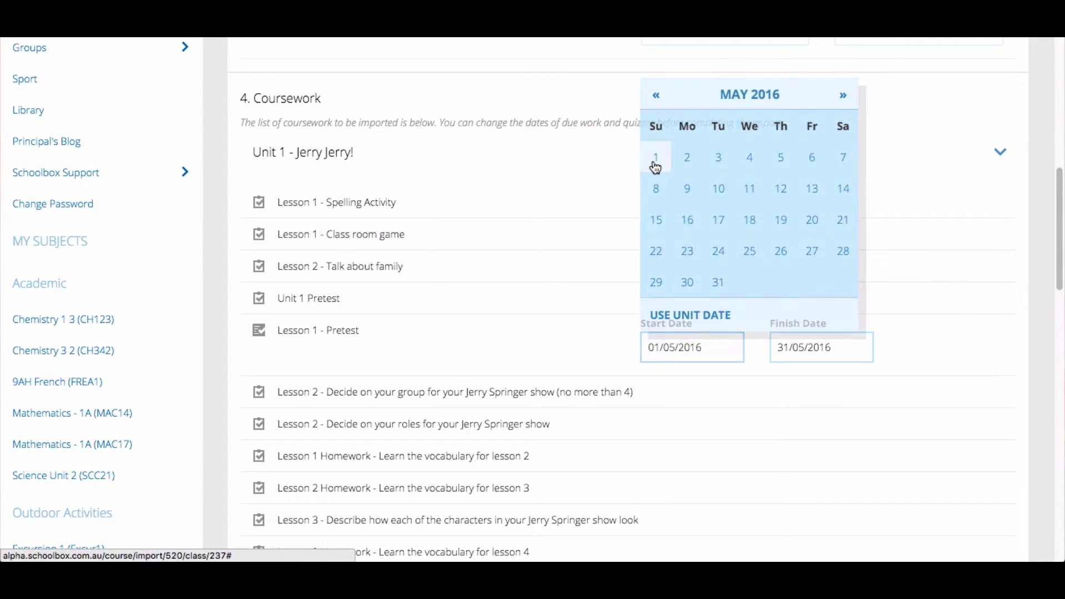
left_click(854, 343)
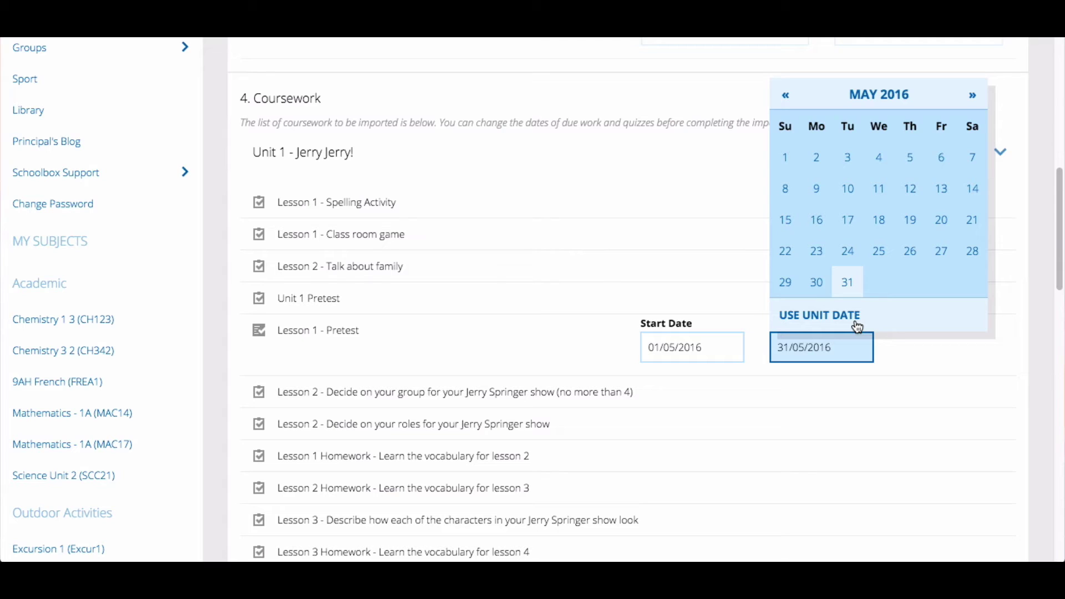
left_click(857, 325)
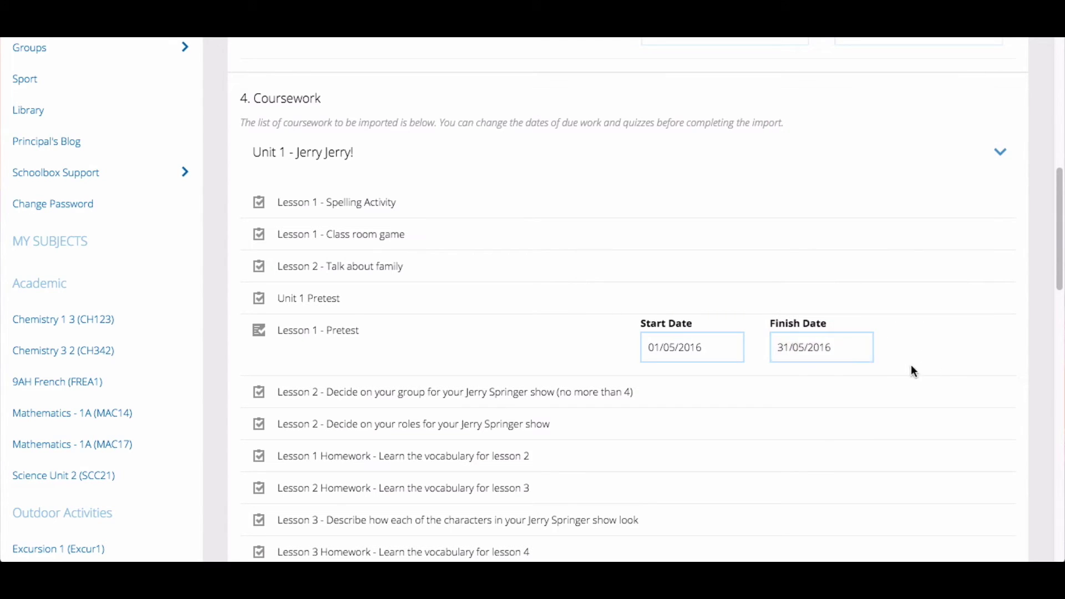
scroll(909, 370, "down", 1)
scroll(910, 370, "down", 1)
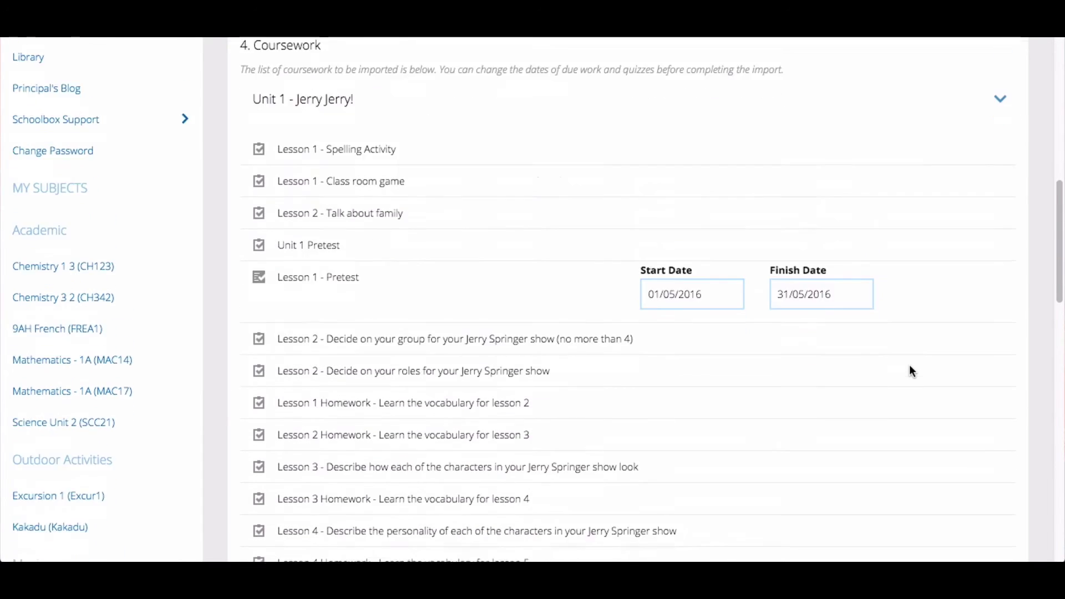
scroll(909, 370, "down", 5)
scroll(910, 370, "down", 5)
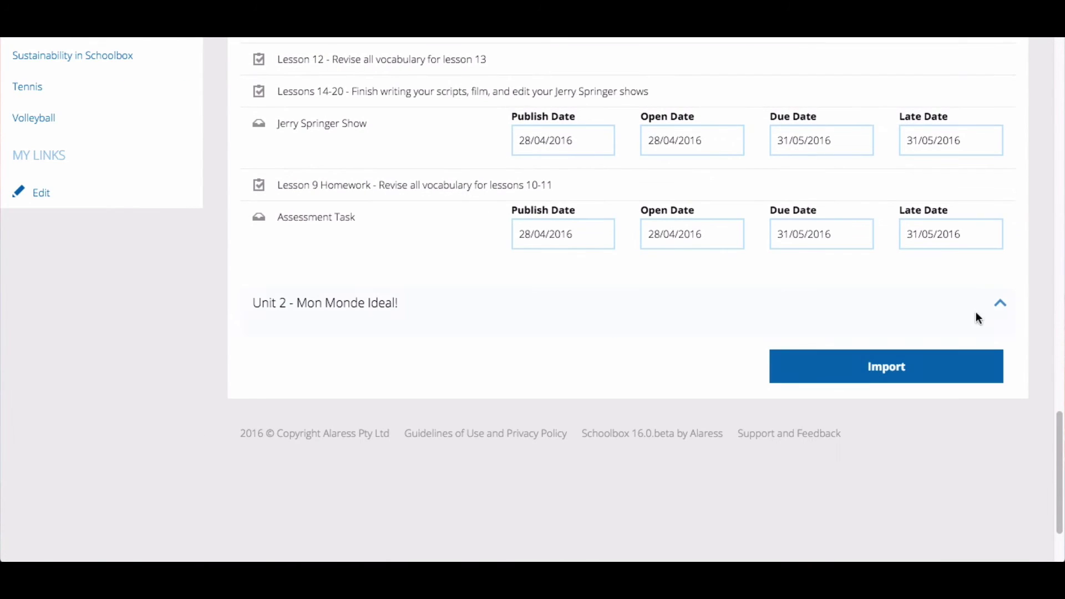
Step: Expand Unit 2 - Mon Monde Ideal's coursework, then import Year 9 French into the class
left_click(998, 309)
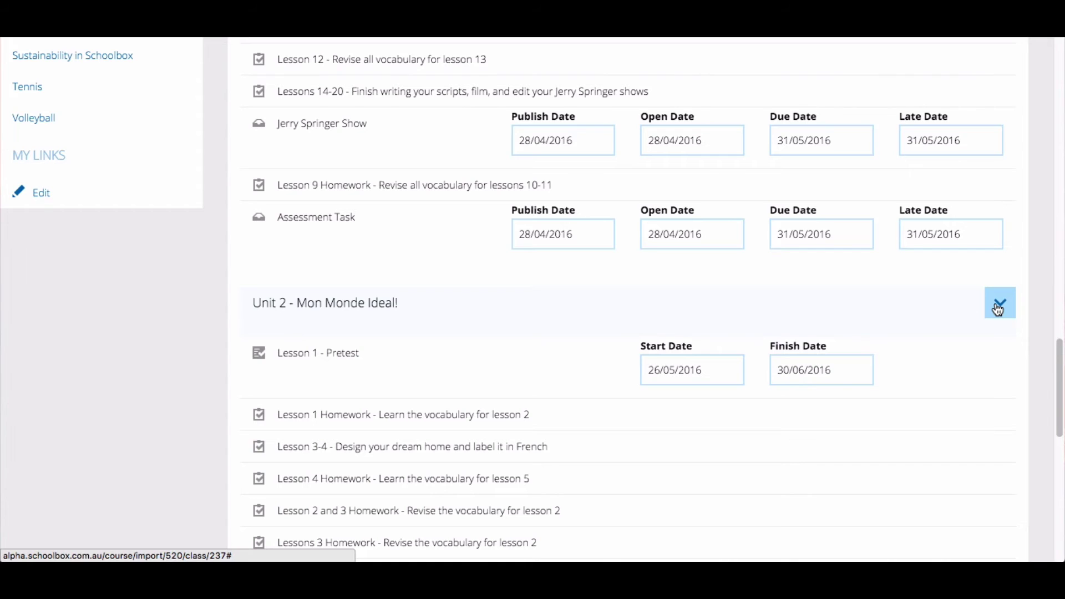
scroll(945, 365, "down", 2)
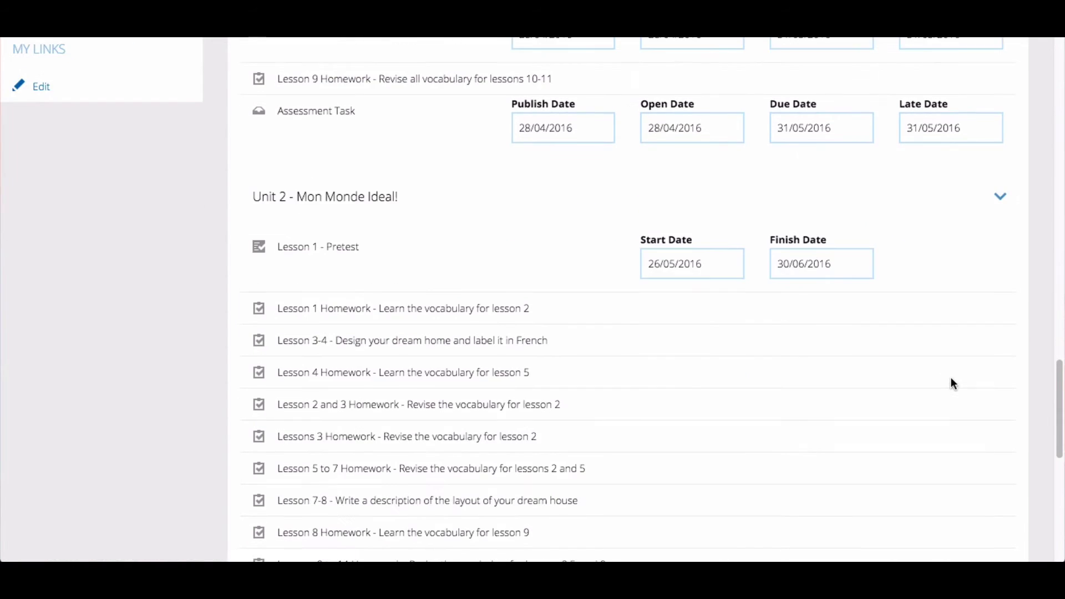
scroll(951, 376, "down", 4)
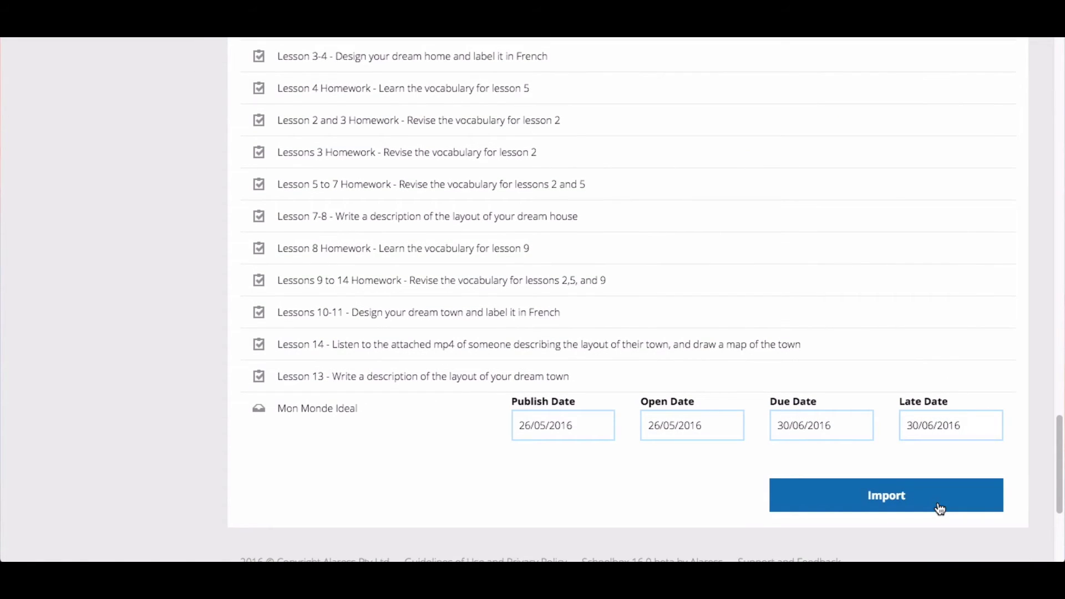
left_click(940, 508)
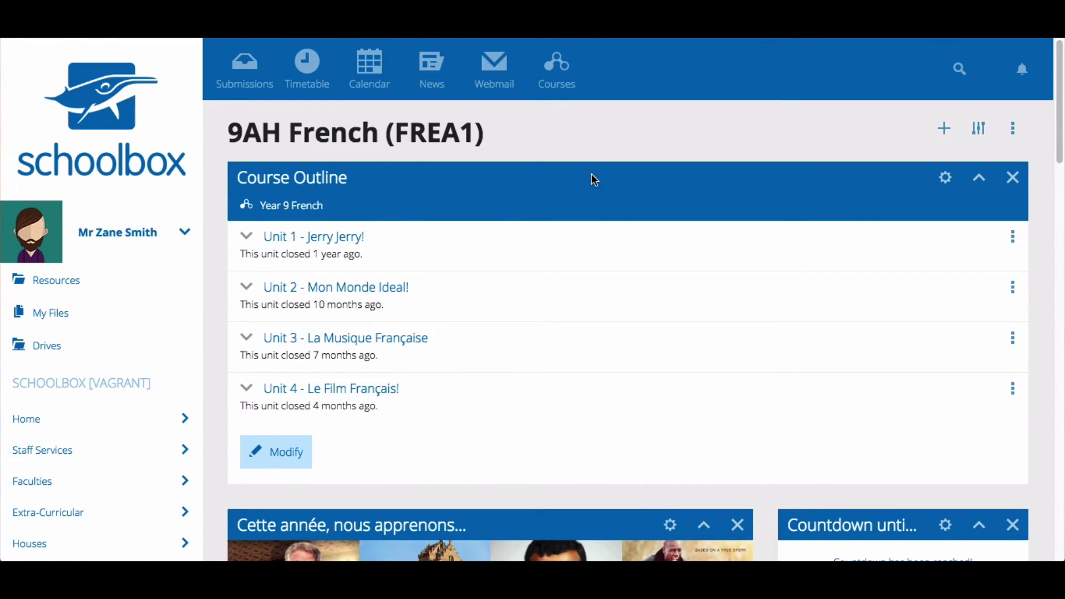
Step: Drag the Course Outline below the 'Cette année, nous apprenons...' tile component
mouse_move(571, 205)
left_mouse_down()
mouse_move(528, 397)
mouse_move(480, 253)
left_mouse_up()
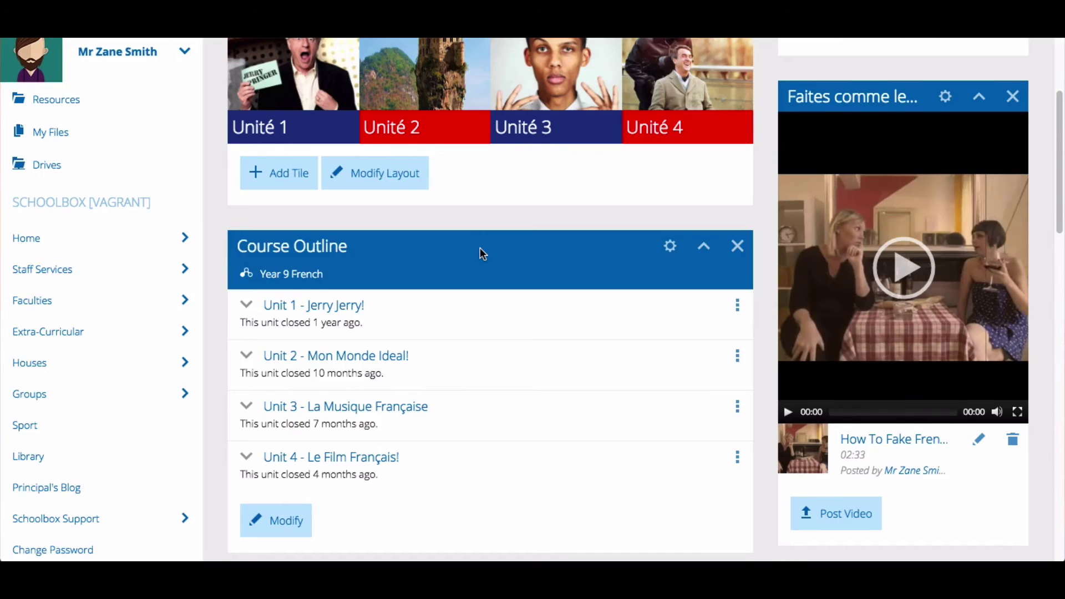
scroll(480, 250, "down", 2)
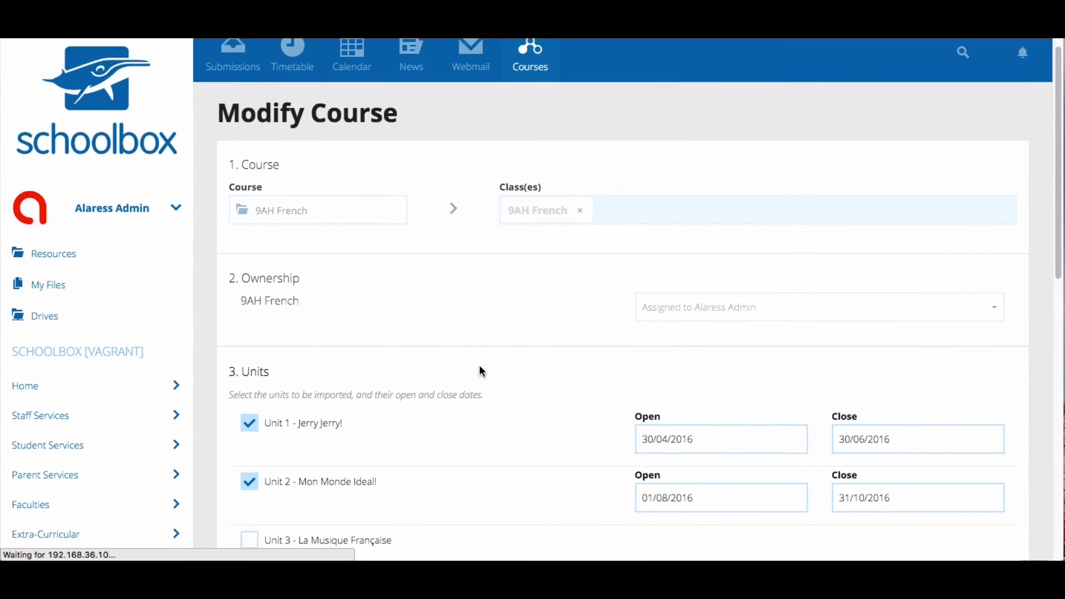
scroll(490, 362, "down", 2)
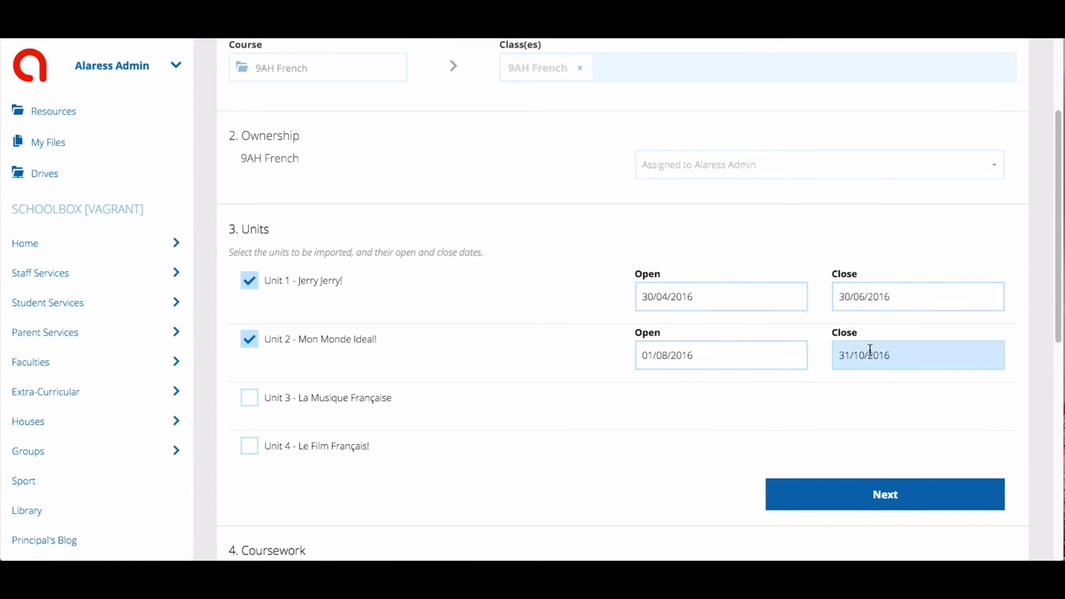
Step: Tick the Unit 3 - La Musique Française checkbox in the Units list
left_click(252, 400)
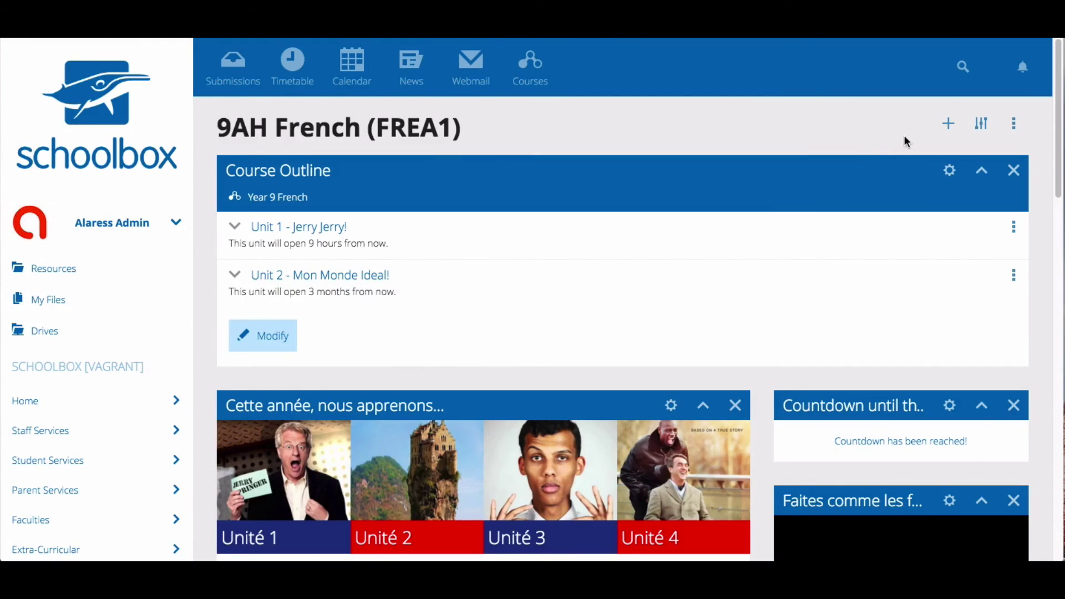
Step: Open the three-dot options menu at the top right of the 9AH French page
left_click(1012, 125)
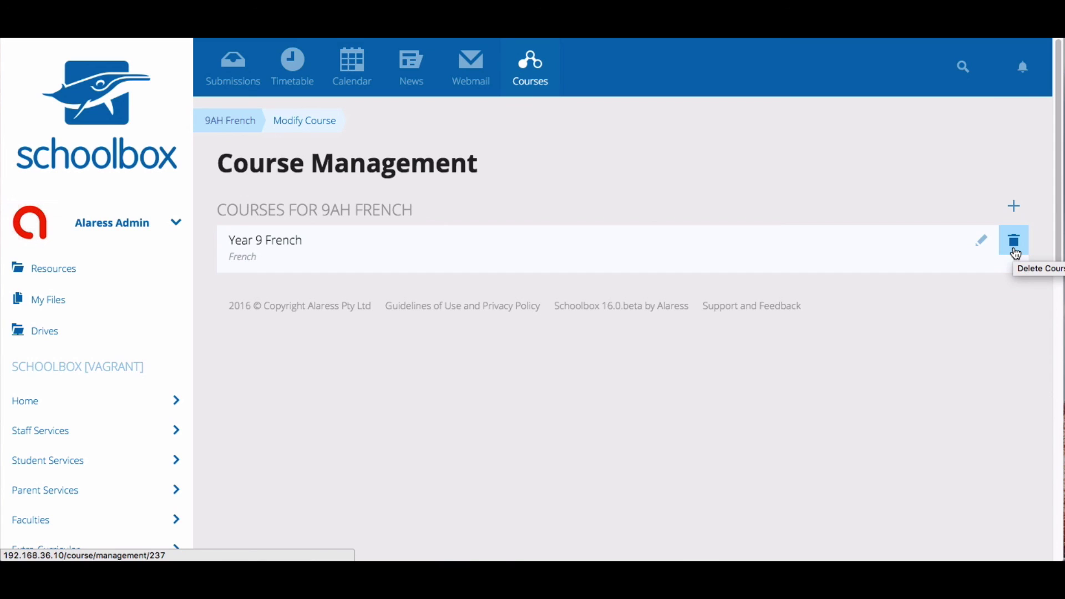
left_click(1014, 249)
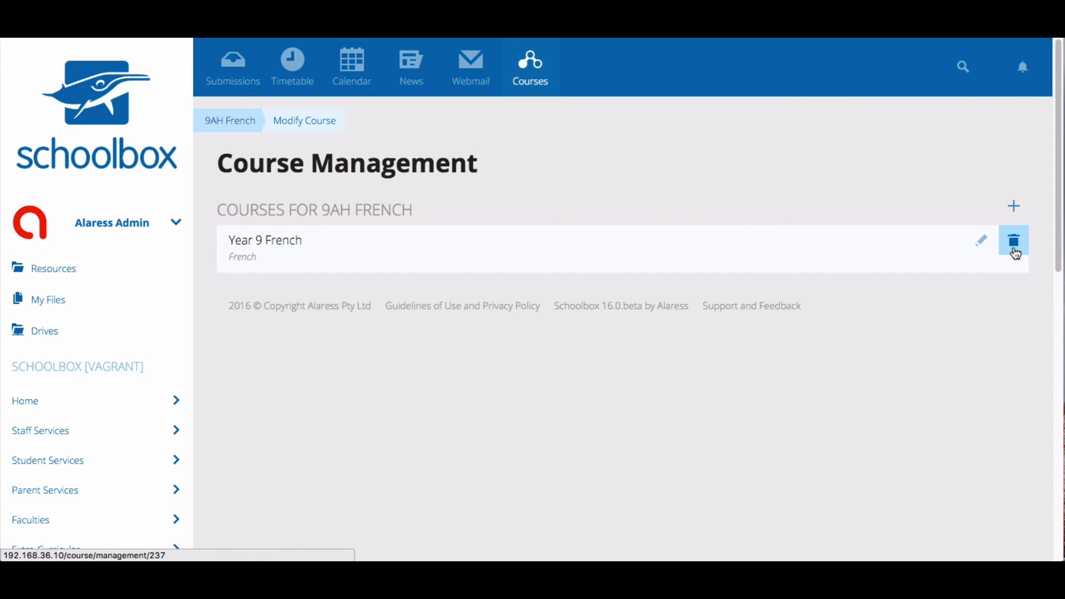